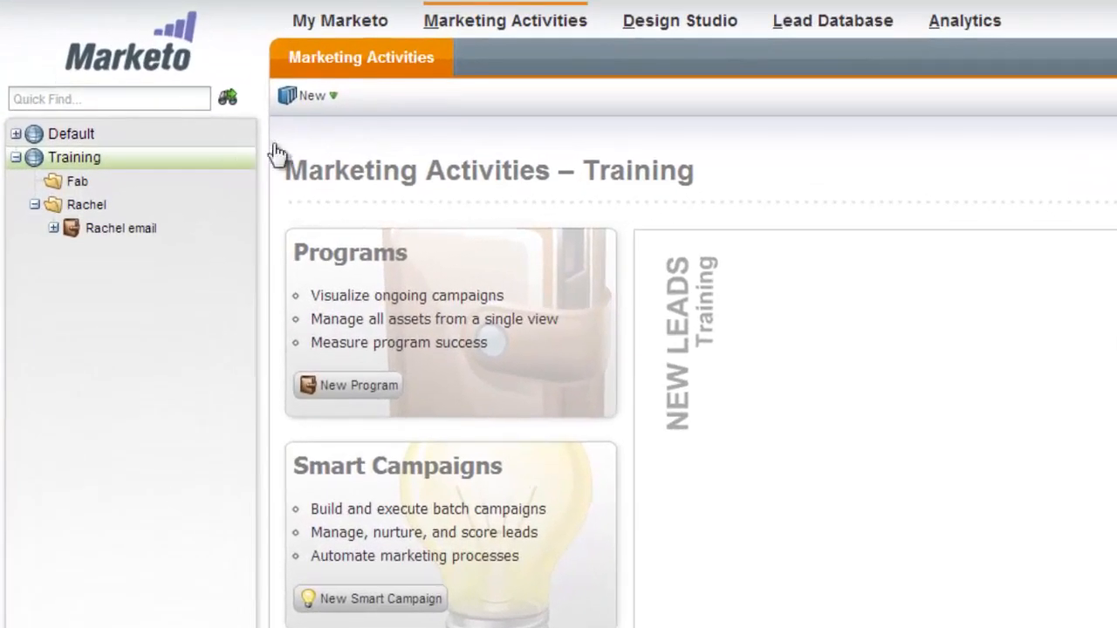
Create a program named "Internal Test Send - Fab" in the Fab folder, with program type Email and channel Email Send.
left_click(526, 33)
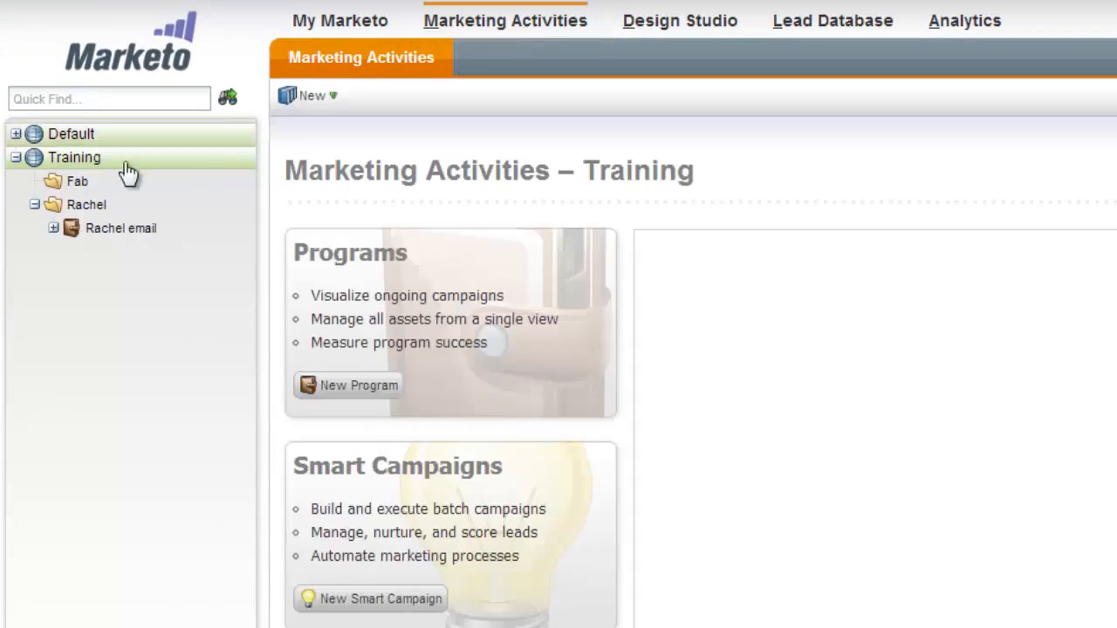
left_click(87, 182)
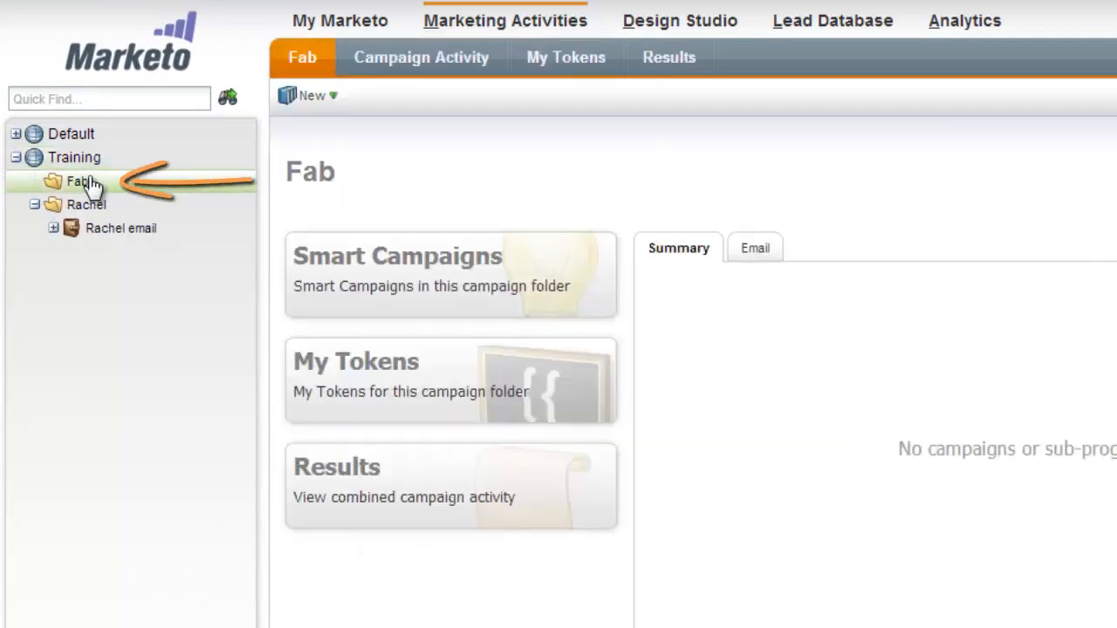
right_click(100, 189)
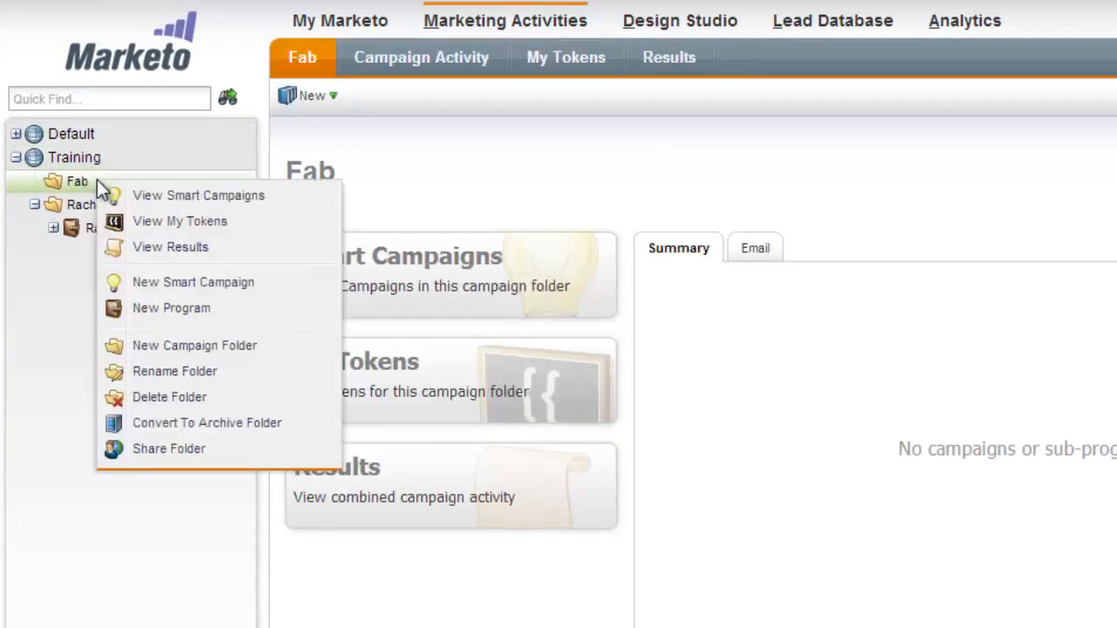
left_click(166, 310)
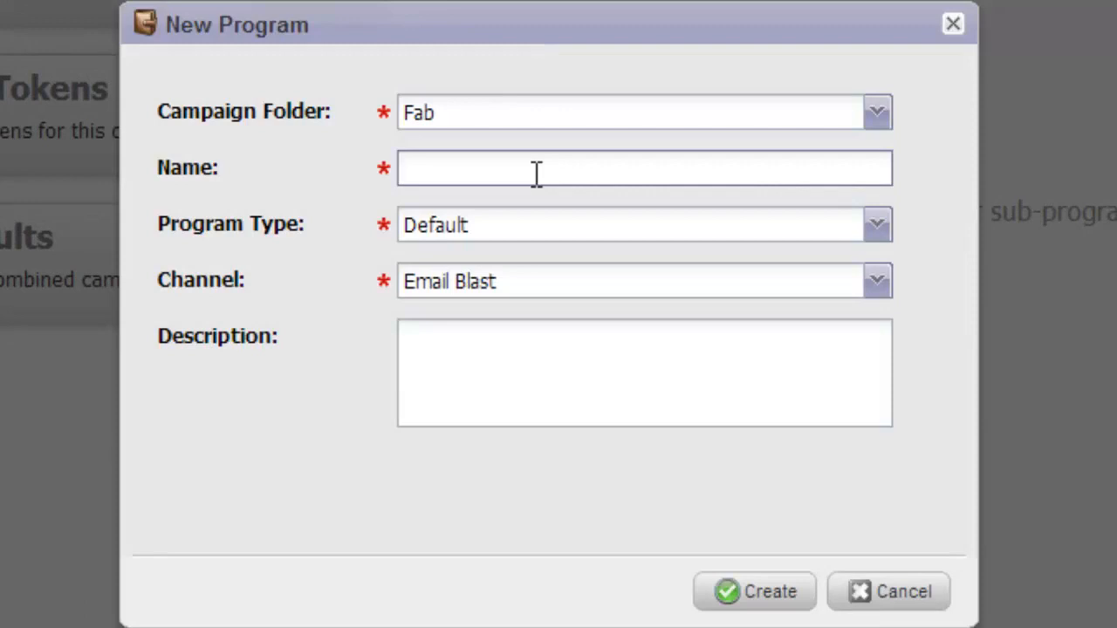
type("Interna")
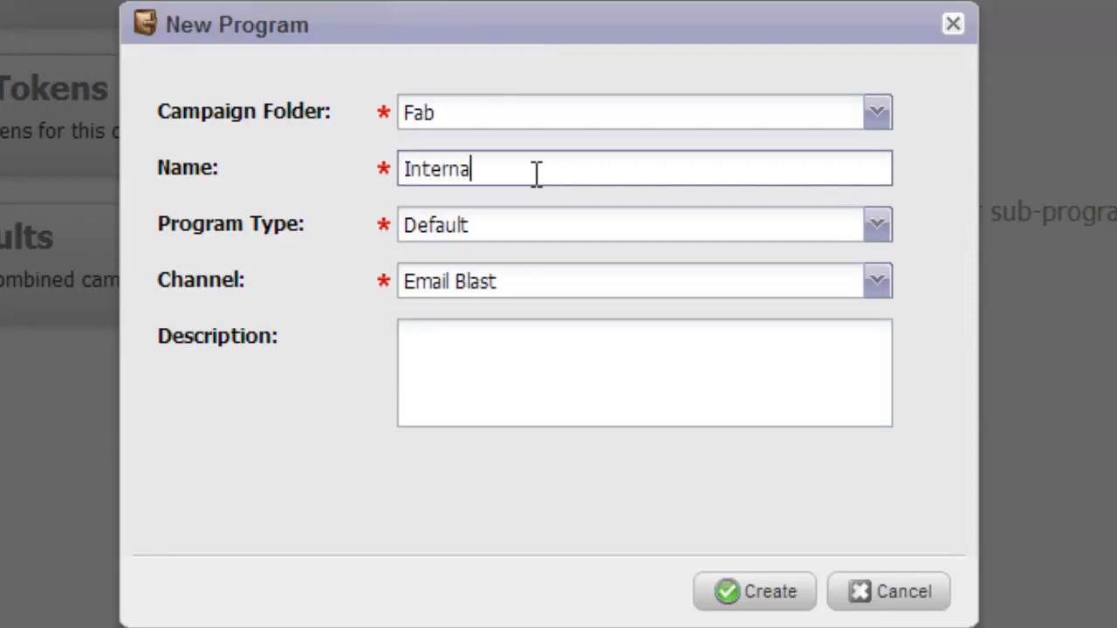
type("l Test Send - Fab")
left_click(574, 237)
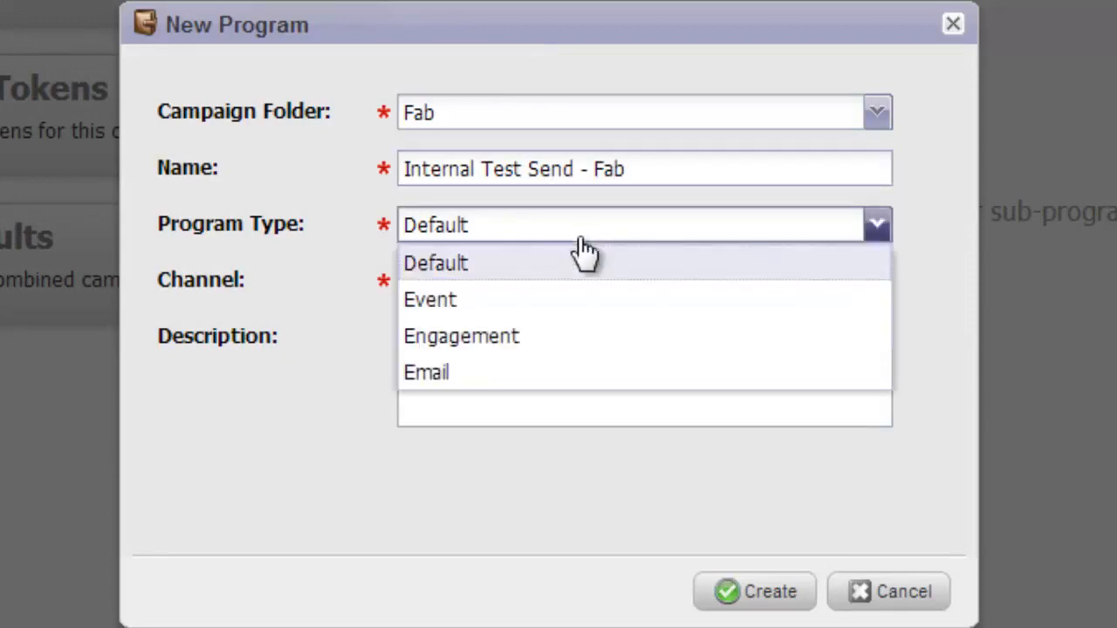
left_click(511, 373)
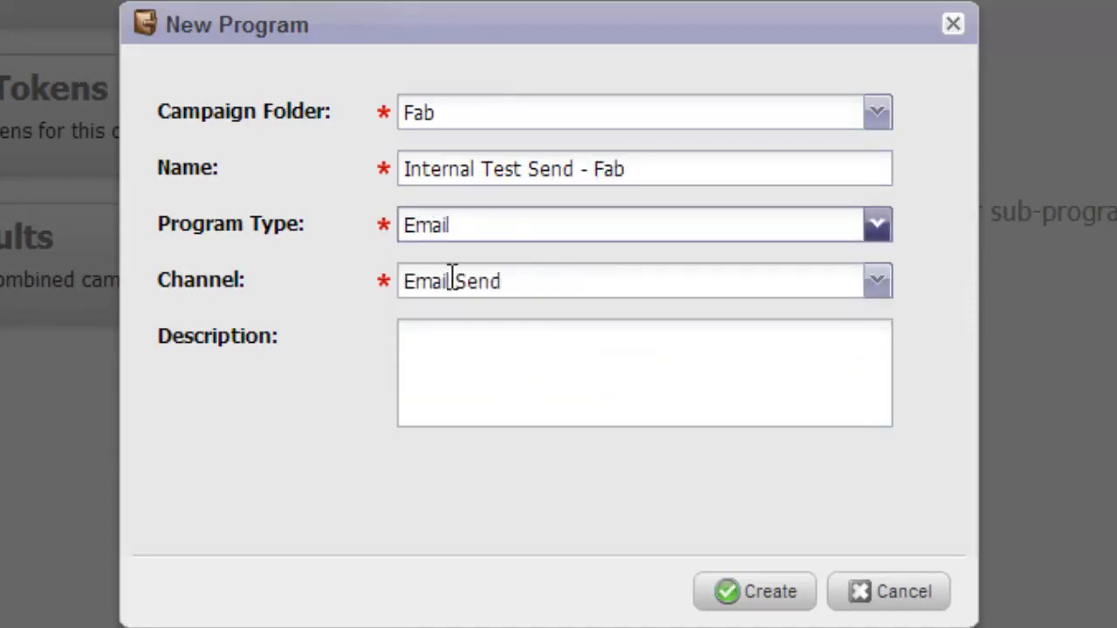
left_click(763, 592)
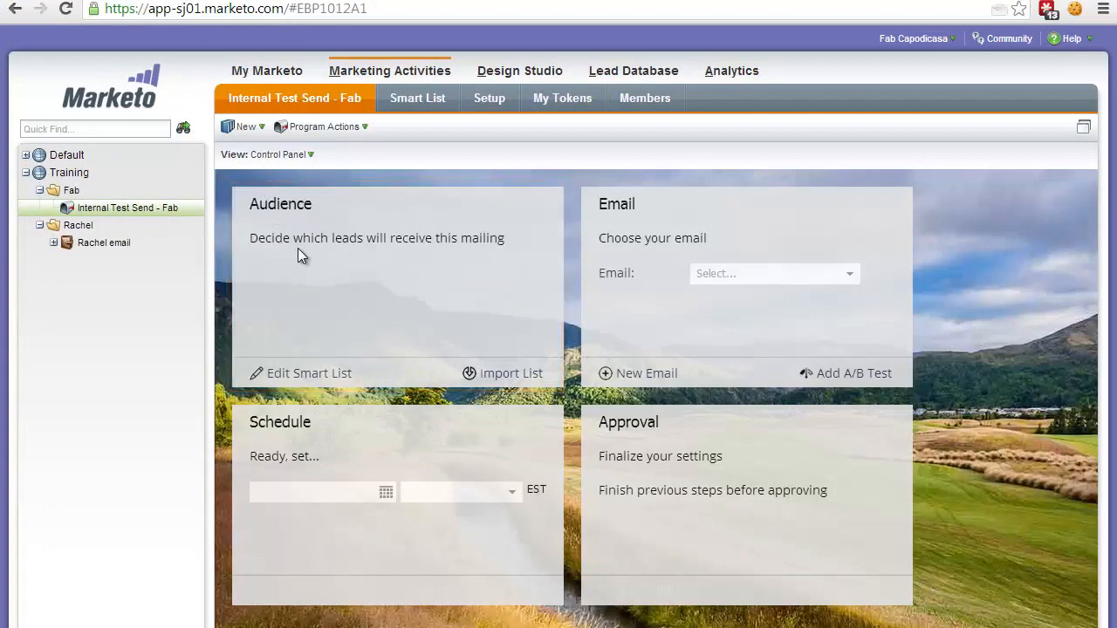
Define the program's audience with a Member of List filter set to in "Test List - Fab", and return to the control panel.
left_click(288, 382)
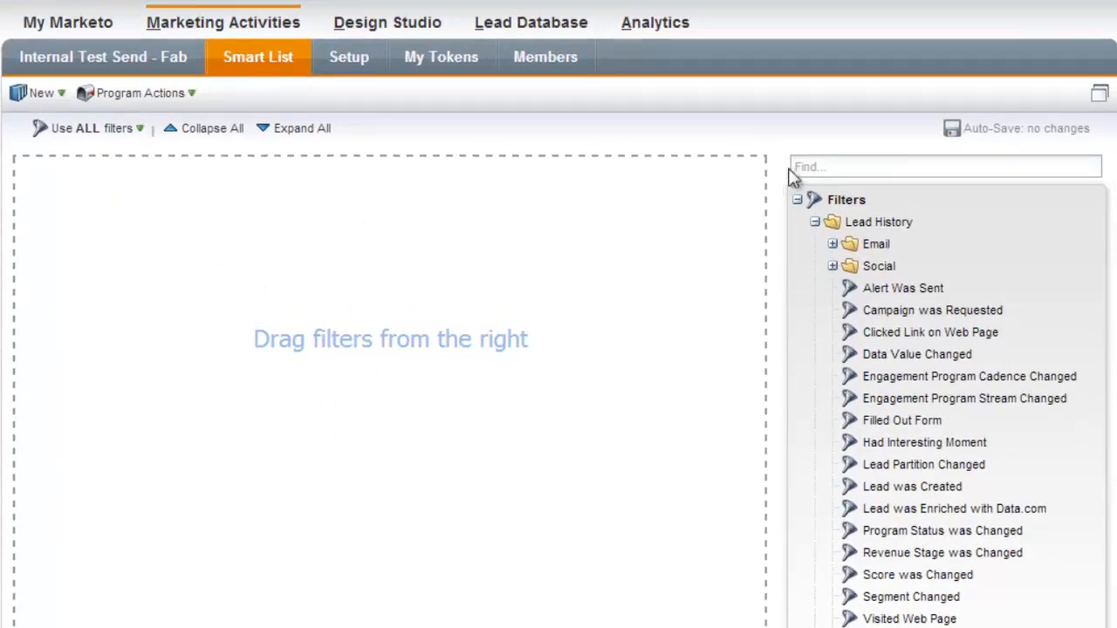
left_click(825, 168)
type("member")
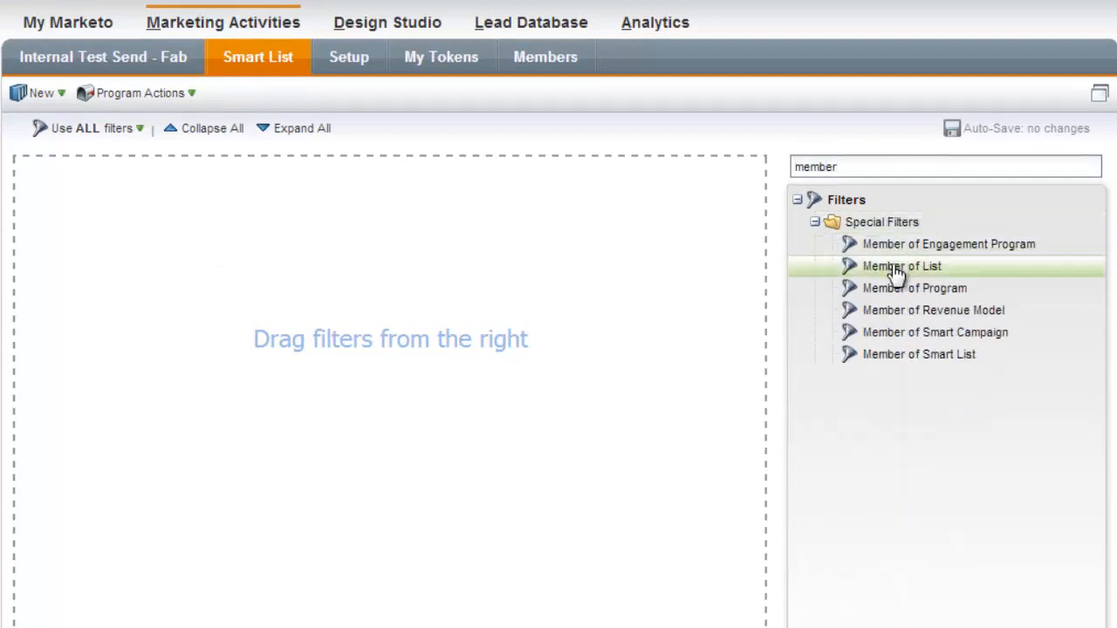
left_click_drag(898, 266, 382, 292)
left_click(445, 216)
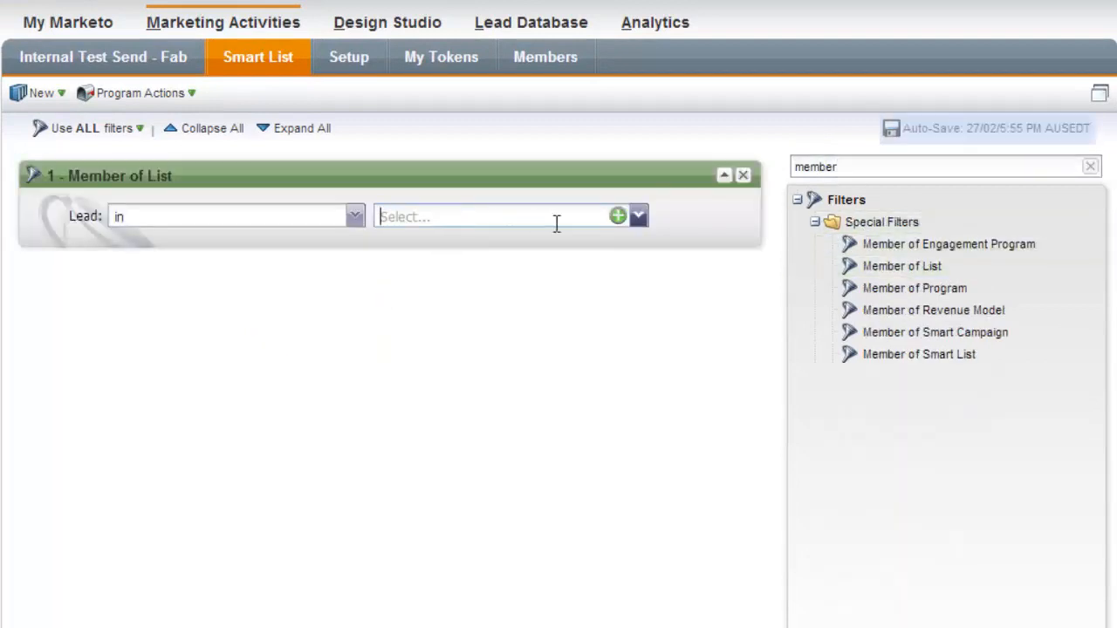
left_click(637, 216)
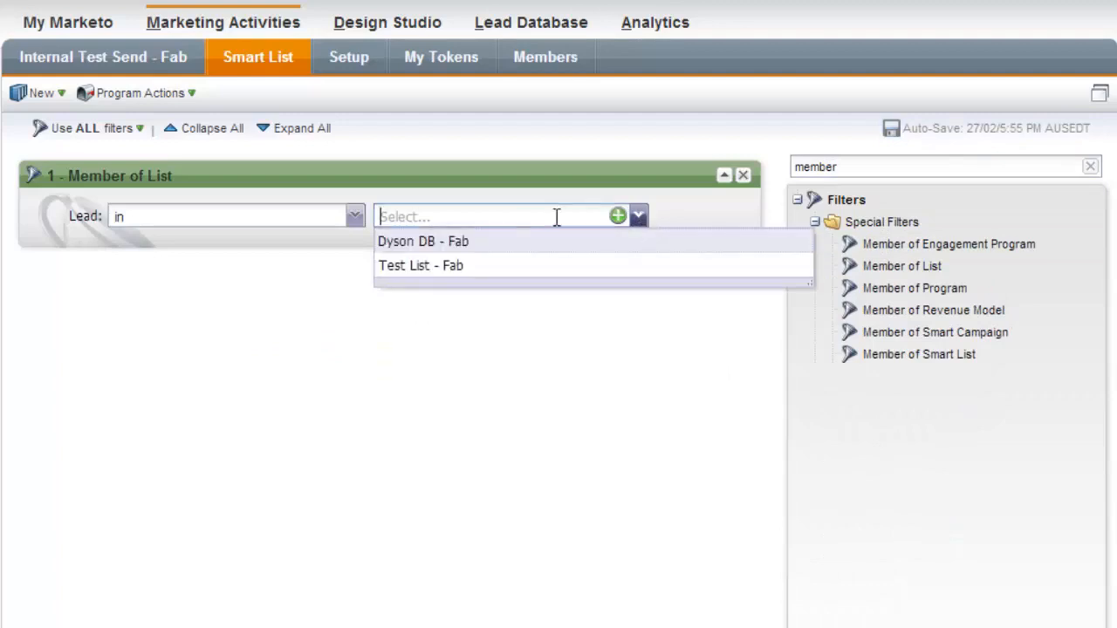
left_click(409, 266)
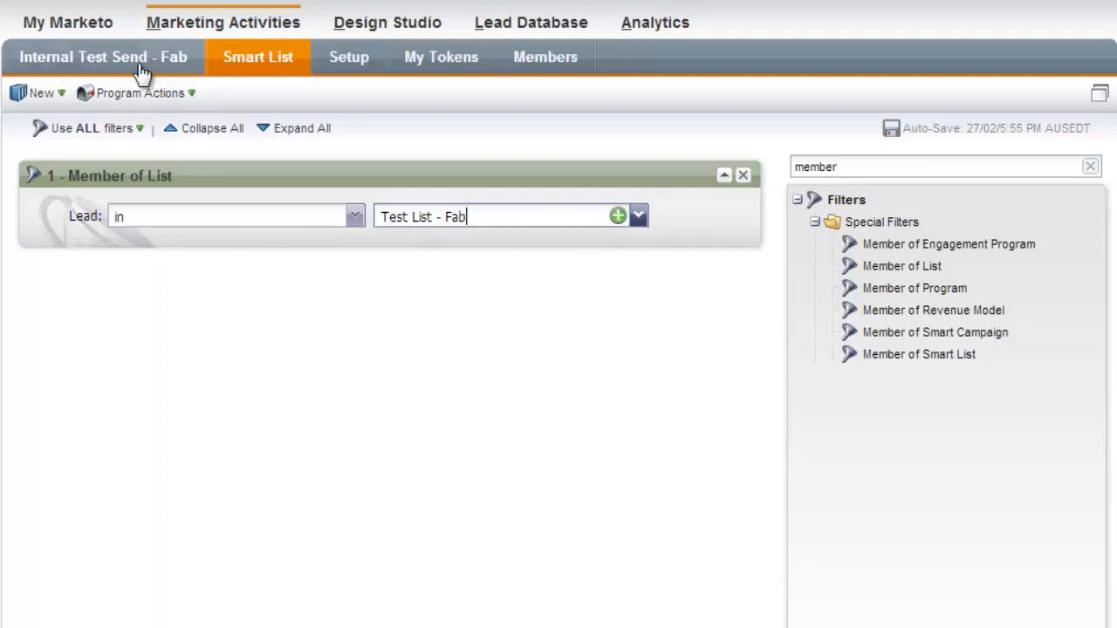
left_click(94, 70)
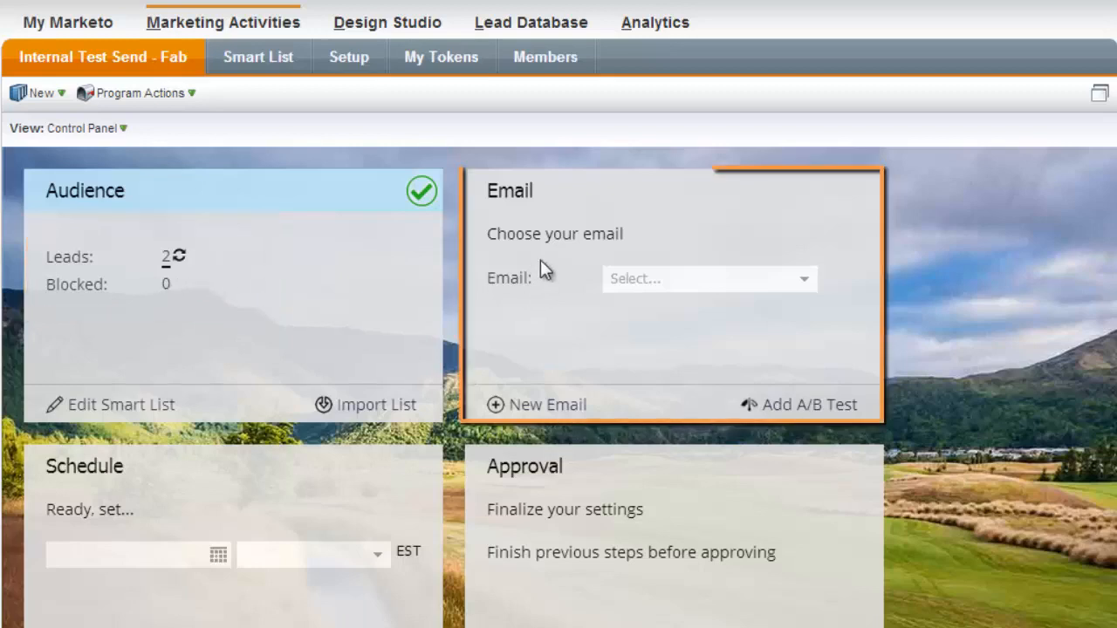
Start cloning the "Personalization - Fab" email from Design Studio, giving the clone the same name as the original.
left_click(809, 279)
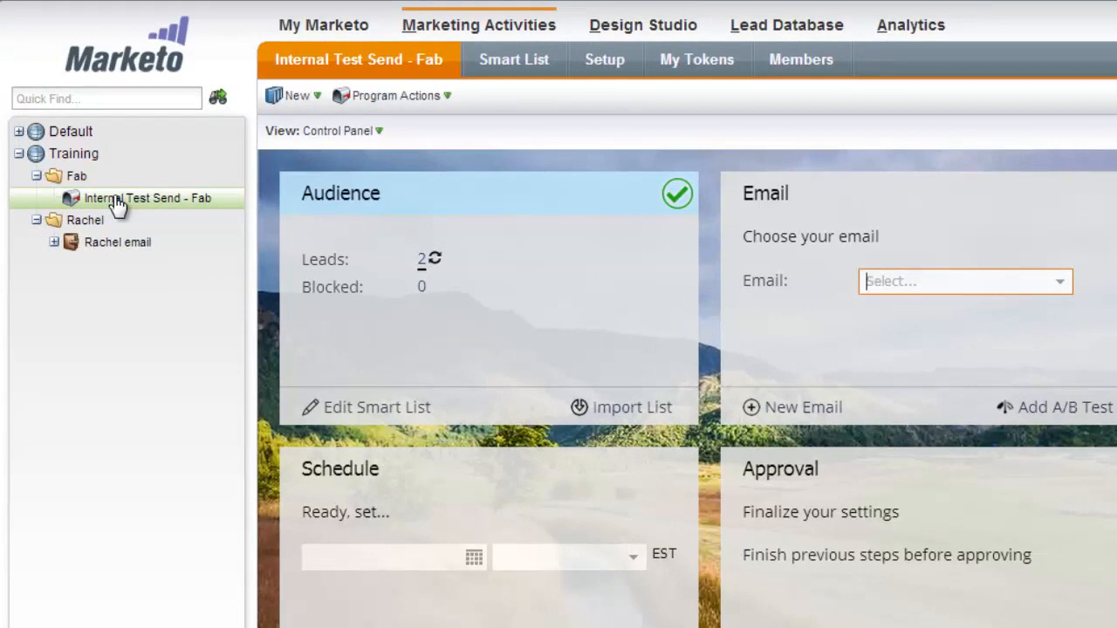
left_click(666, 26)
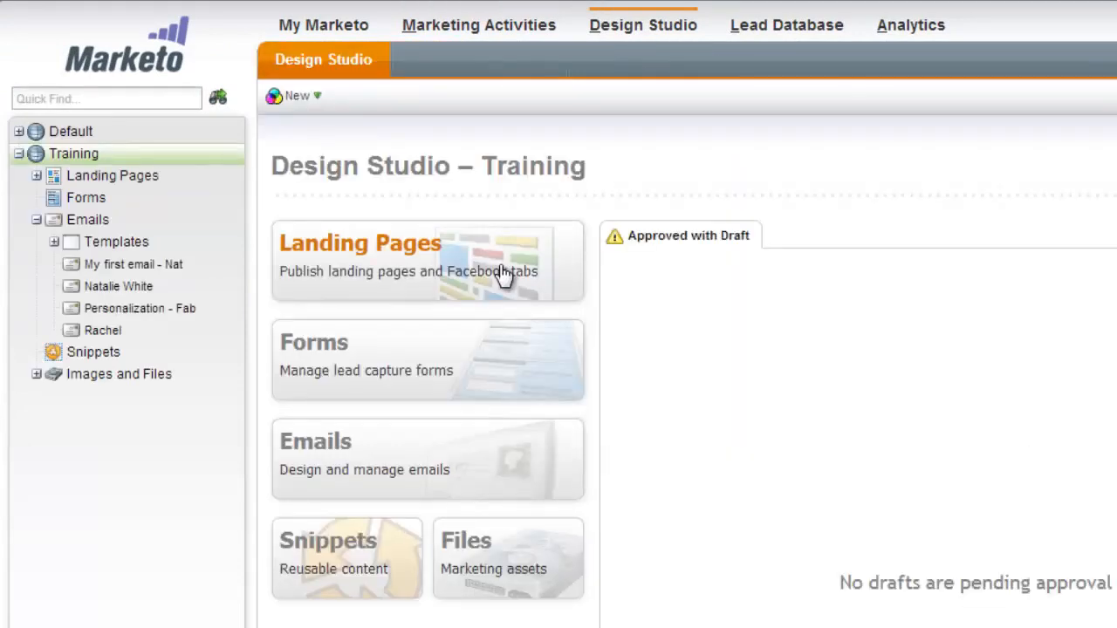
left_click(149, 315)
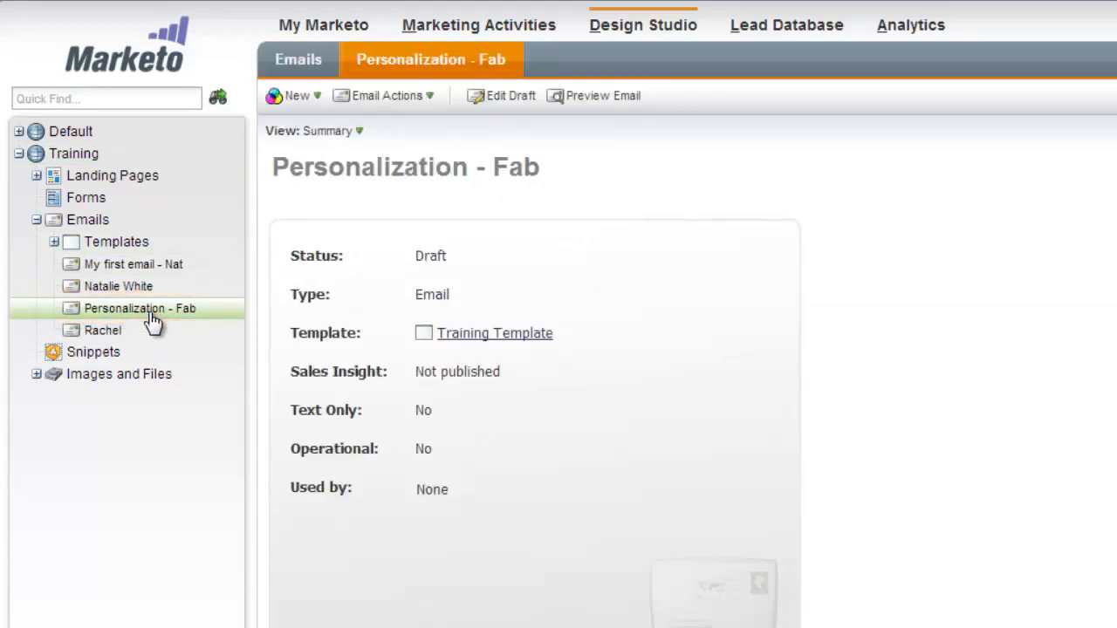
right_click(154, 322)
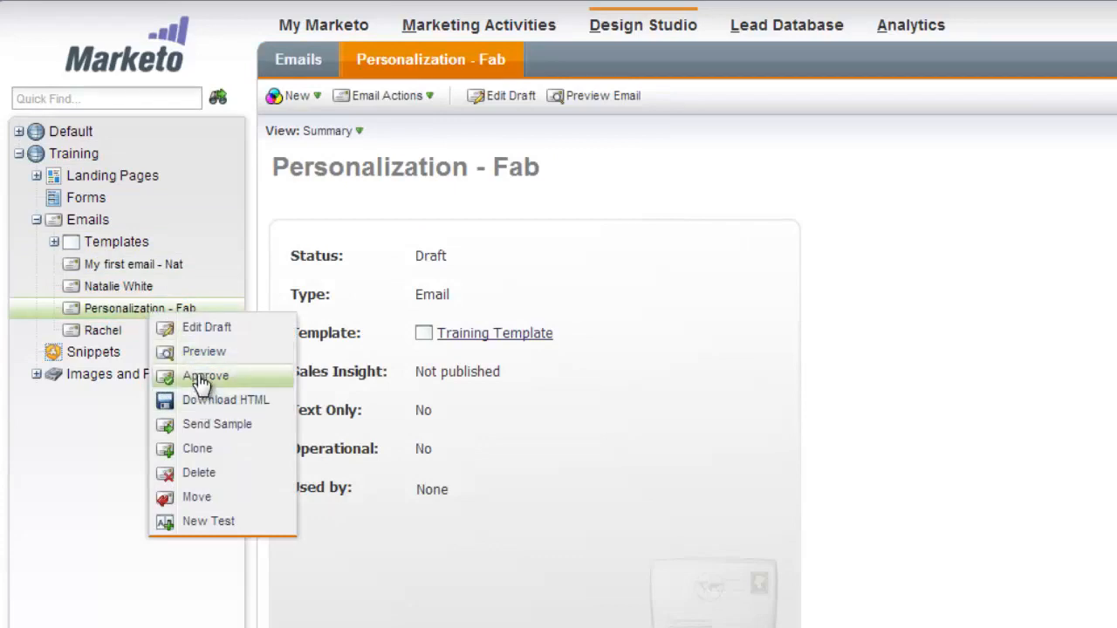
left_click(237, 461)
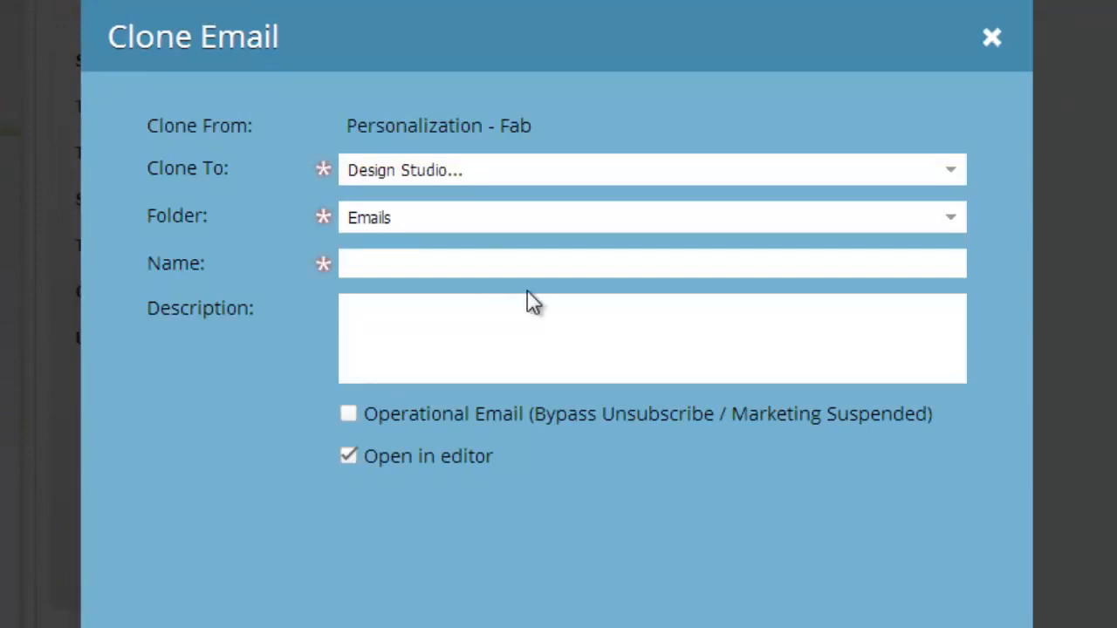
left_click_drag(548, 124, 339, 126)
key("ctrl+c")
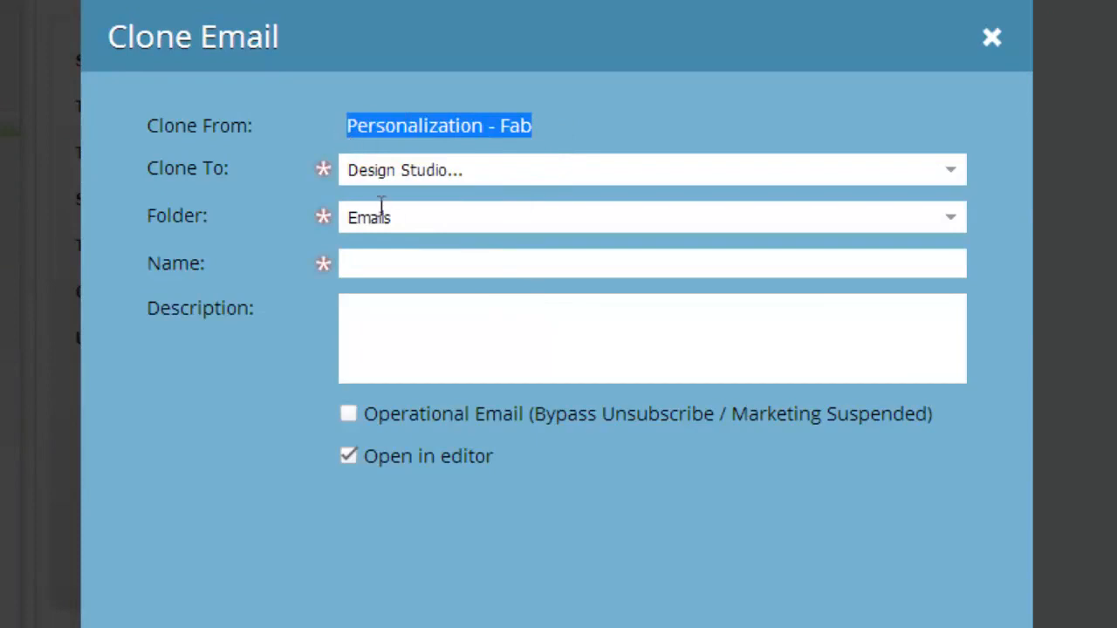
left_click(394, 263)
key("ctrl+v")
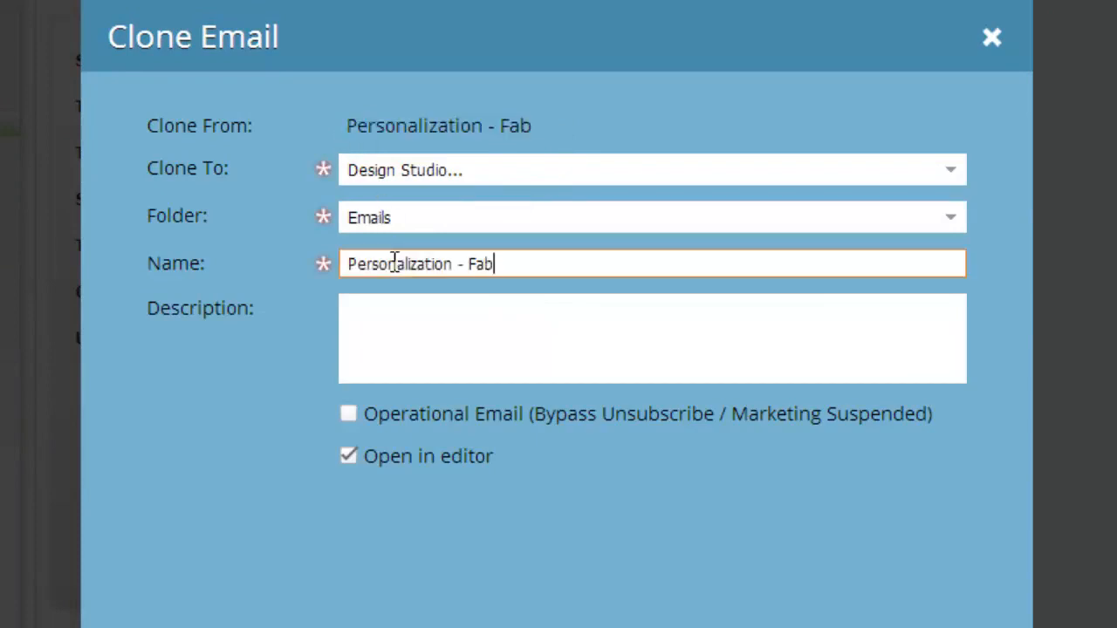
Clone the email to the Marketing Activities program "Internal Test Send - Fab" without opening it in the editor.
left_click(504, 175)
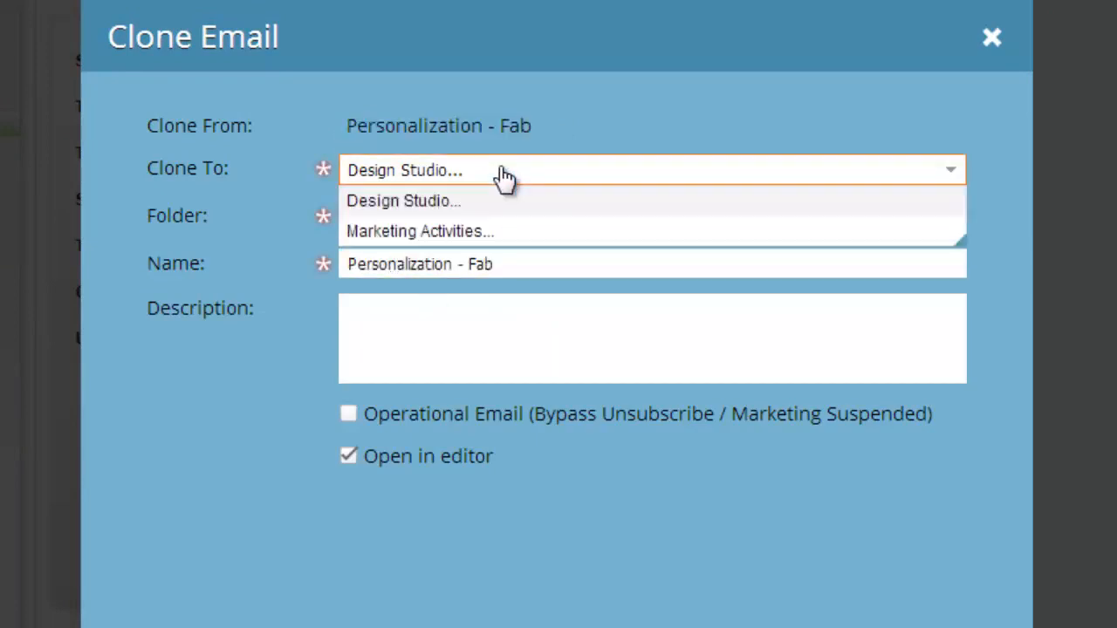
left_click(475, 232)
left_click(965, 223)
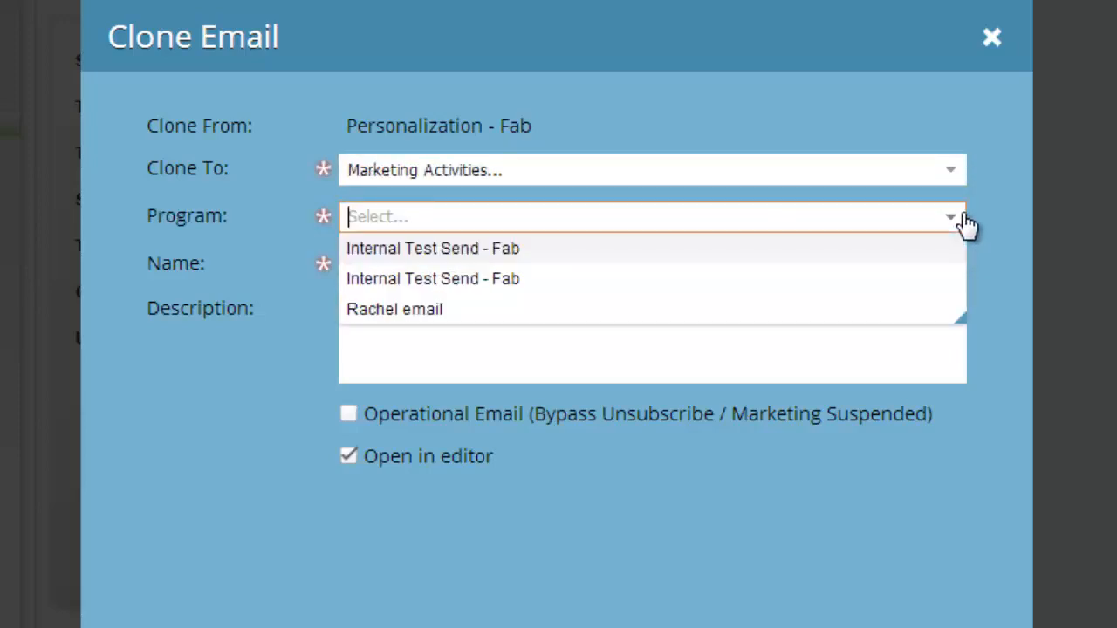
left_click(440, 253)
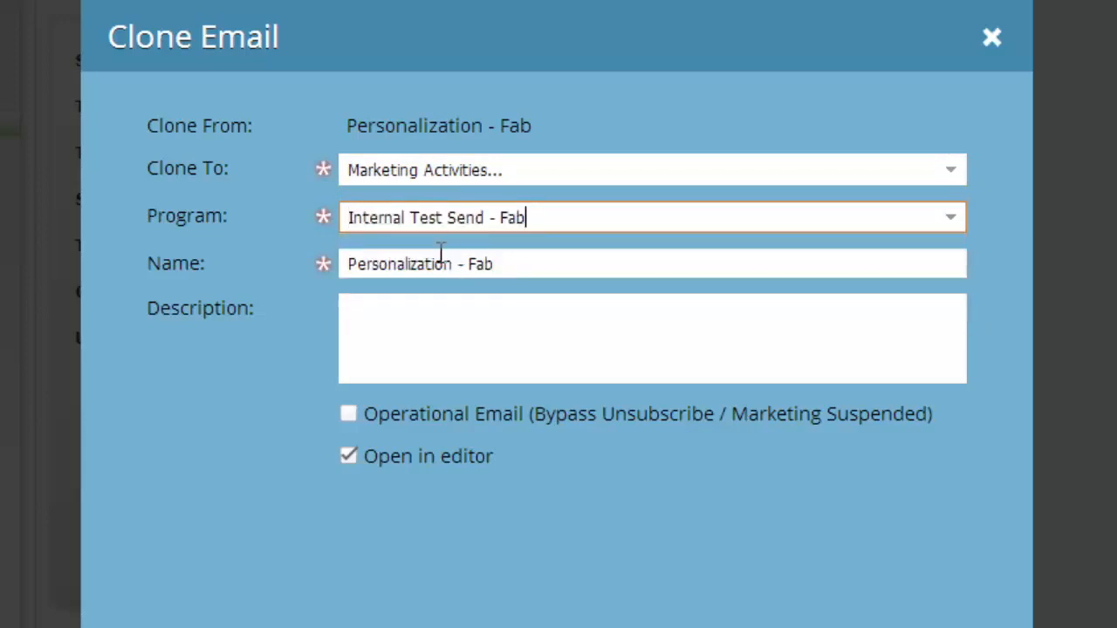
left_click(349, 457)
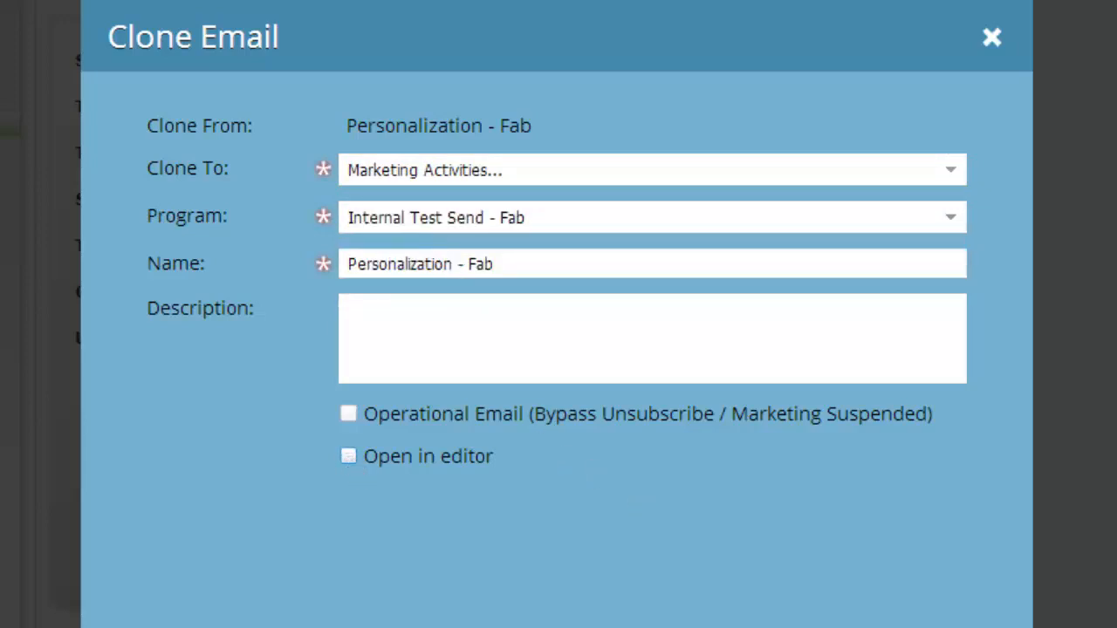
left_click(675, 466)
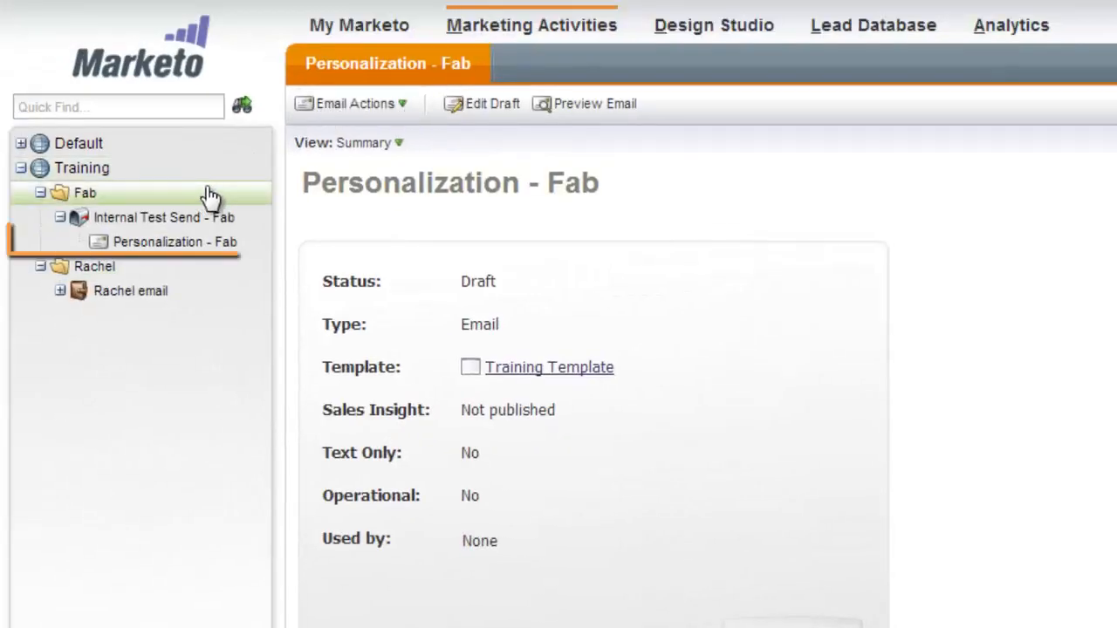
Approve the cloned "Personalization - Fab" email under the Internal Test Send - Fab program.
left_click(150, 248)
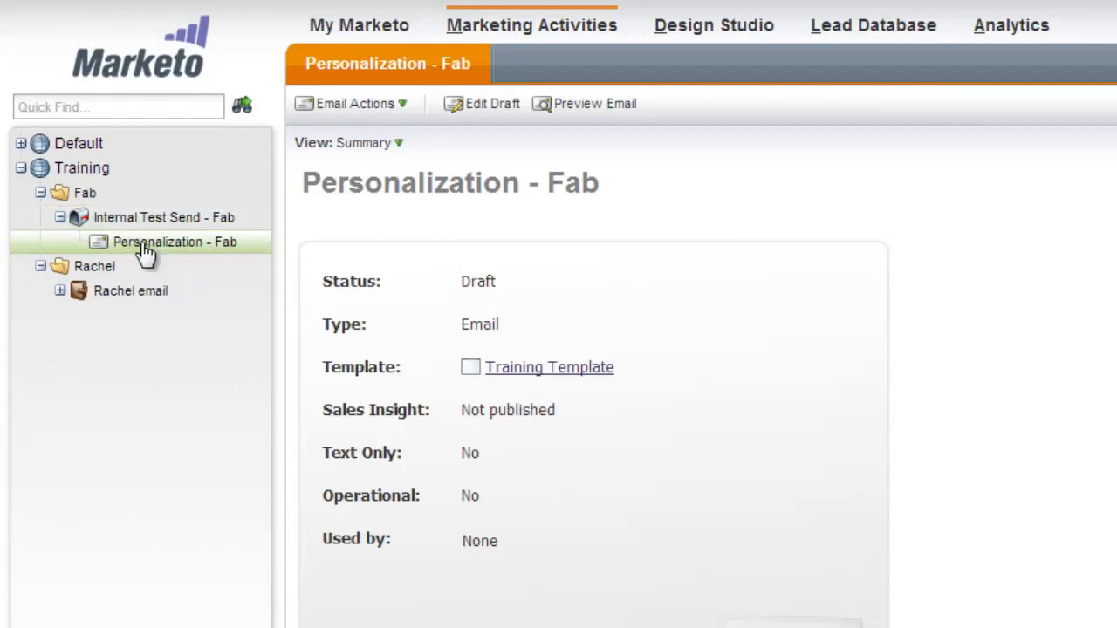
right_click(144, 248)
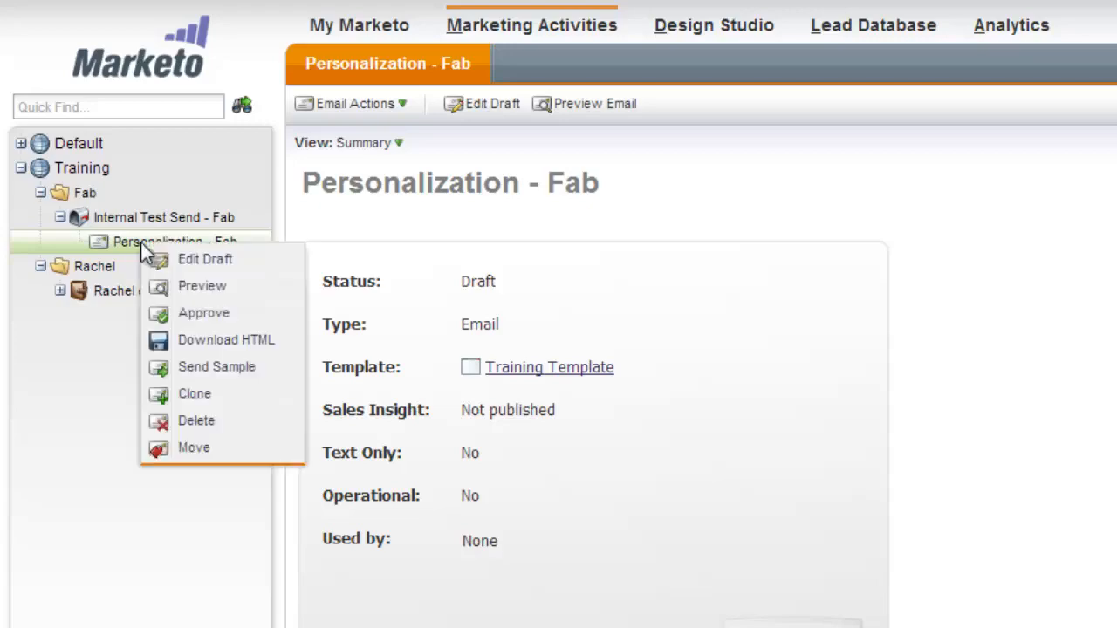
left_click(186, 316)
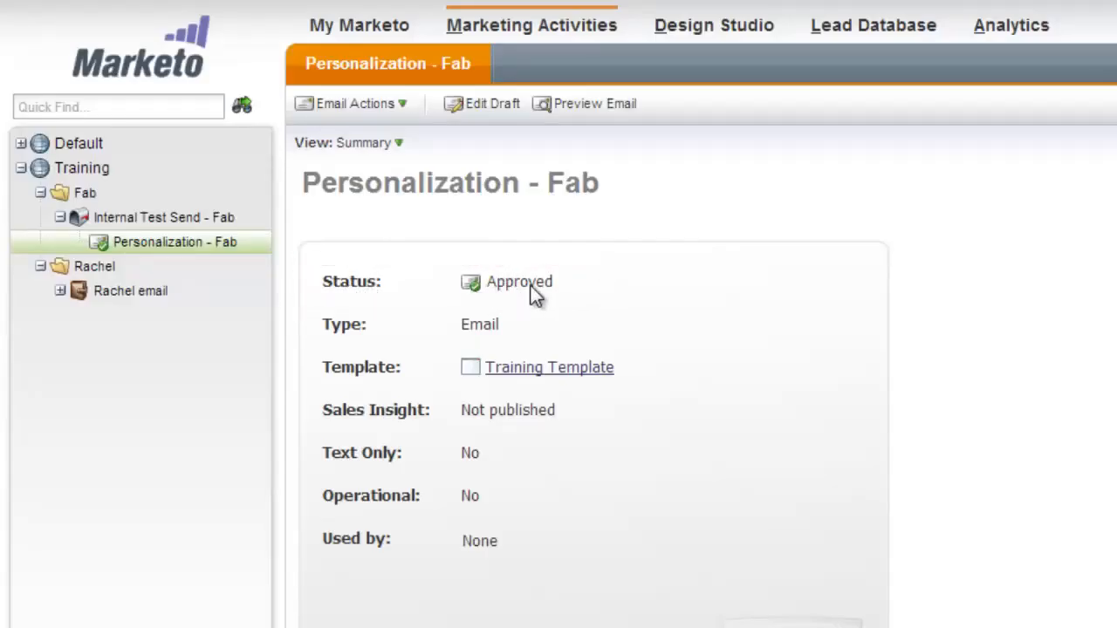
Choose the "Personalization - Fab" email as the email of the Internal Test Send - Fab program.
left_click(193, 220)
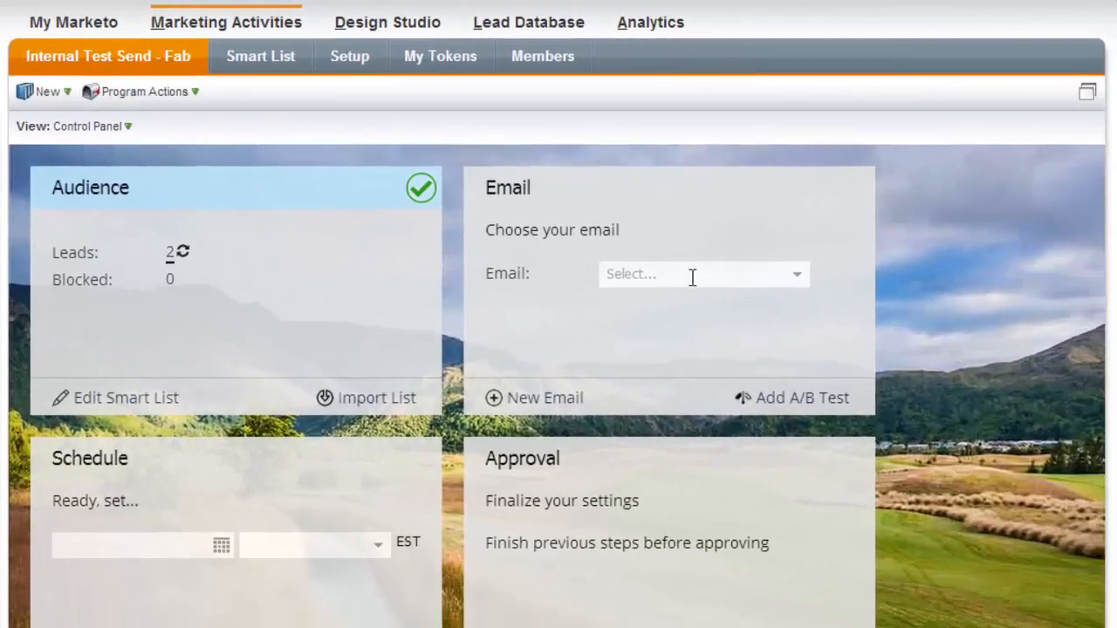
left_click(801, 279)
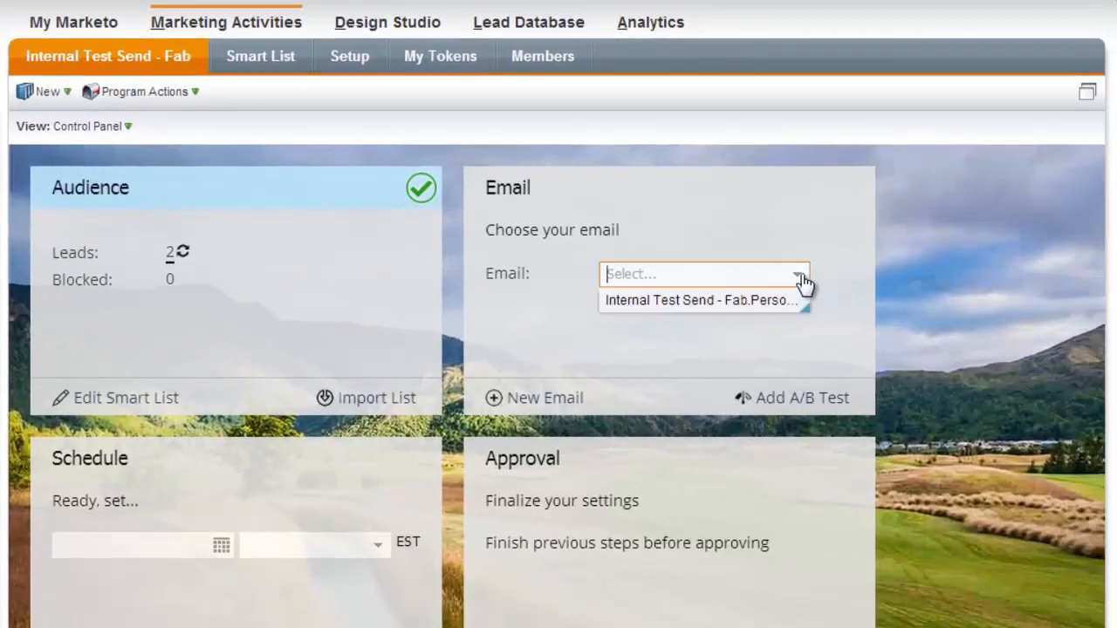
left_click(733, 302)
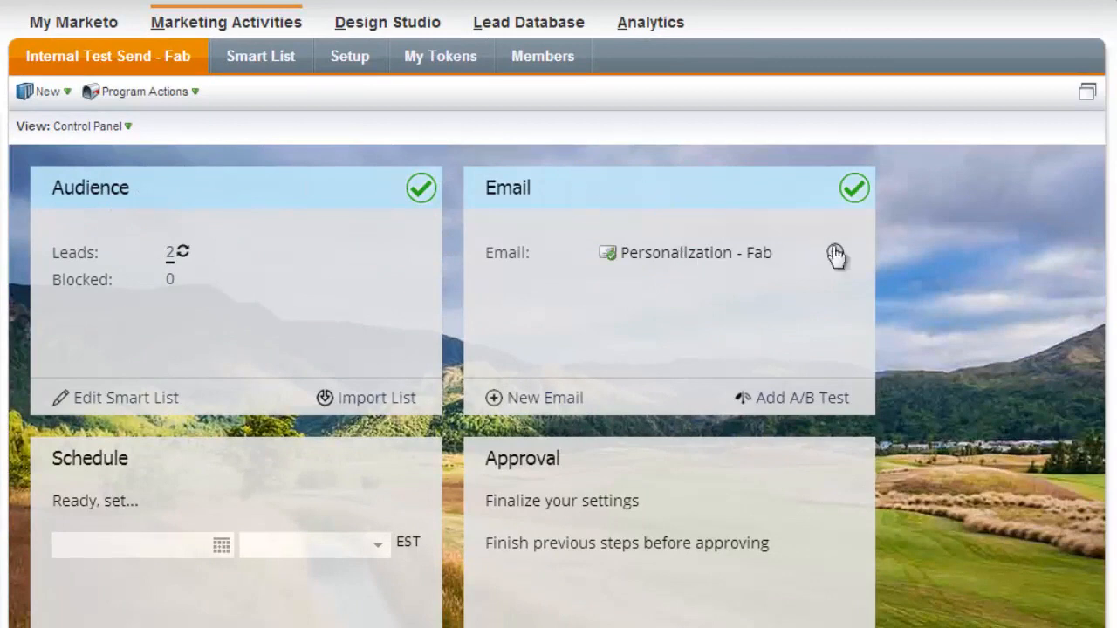
Schedule the program's email send for 02/27/14 at 6:00 PM EST and approve the program.
scroll(137, 462, "down", 1)
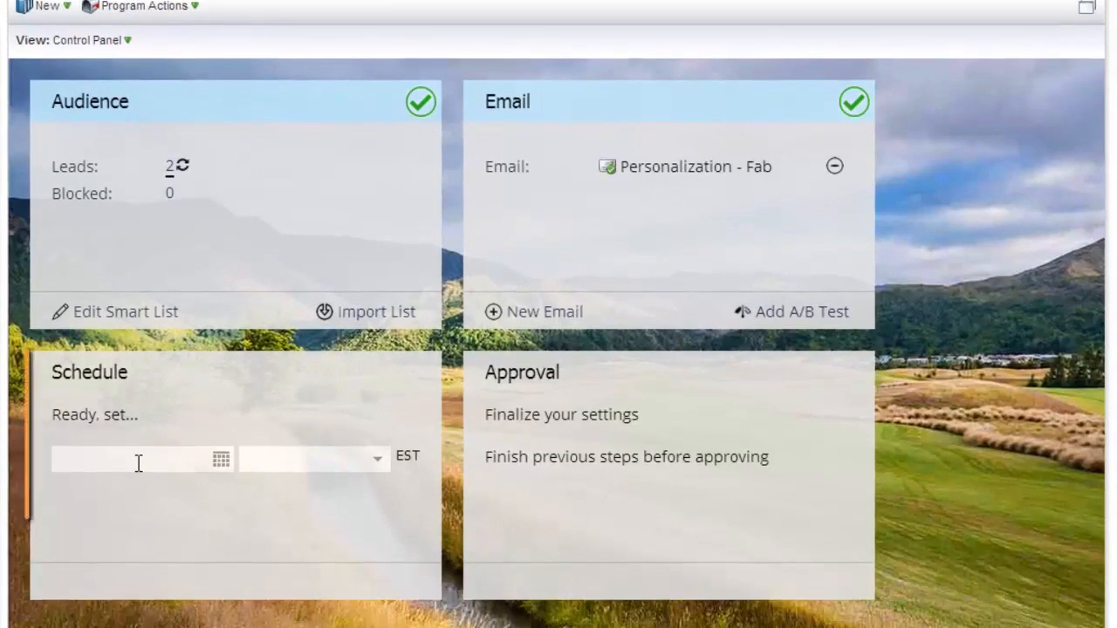
left_click(229, 466)
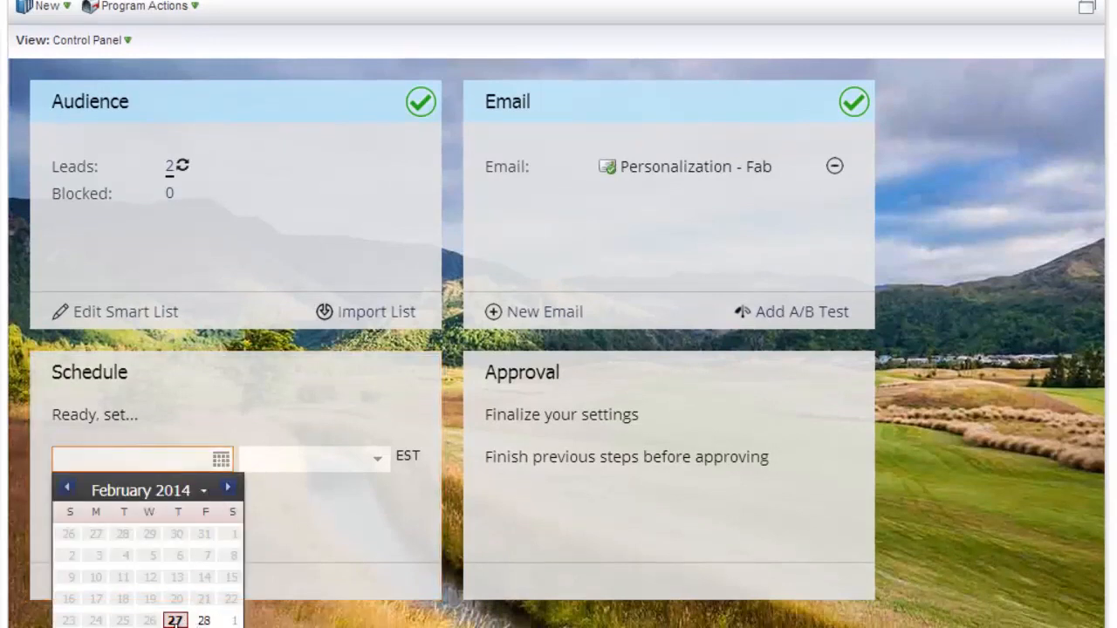
left_click(176, 621)
left_click(376, 460)
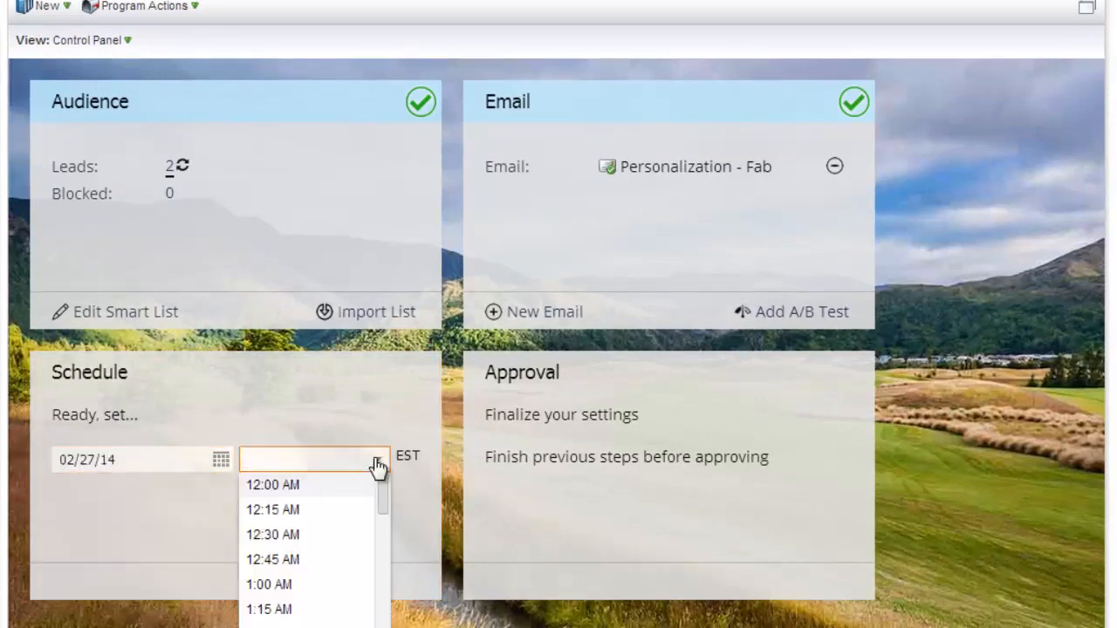
left_click_drag(386, 485, 389, 625)
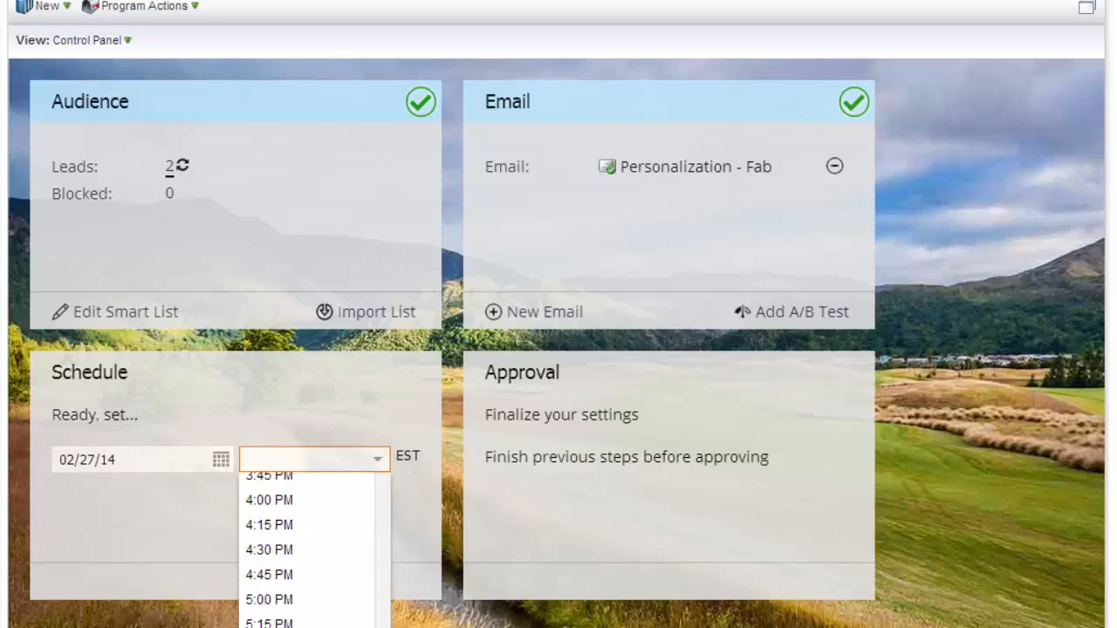
left_click(299, 475)
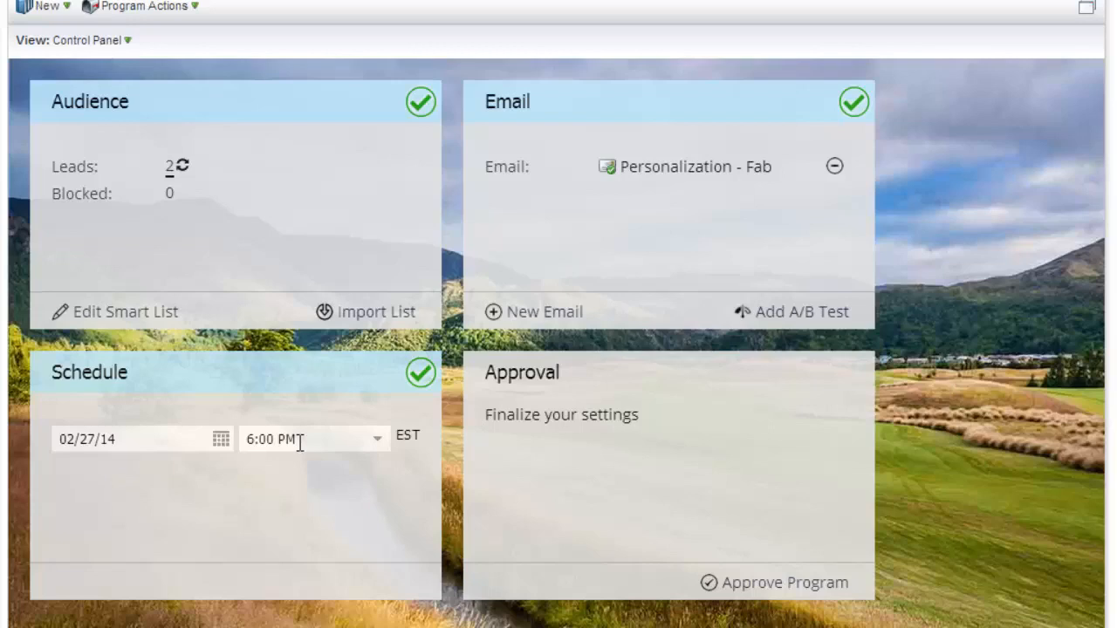
left_click(784, 593)
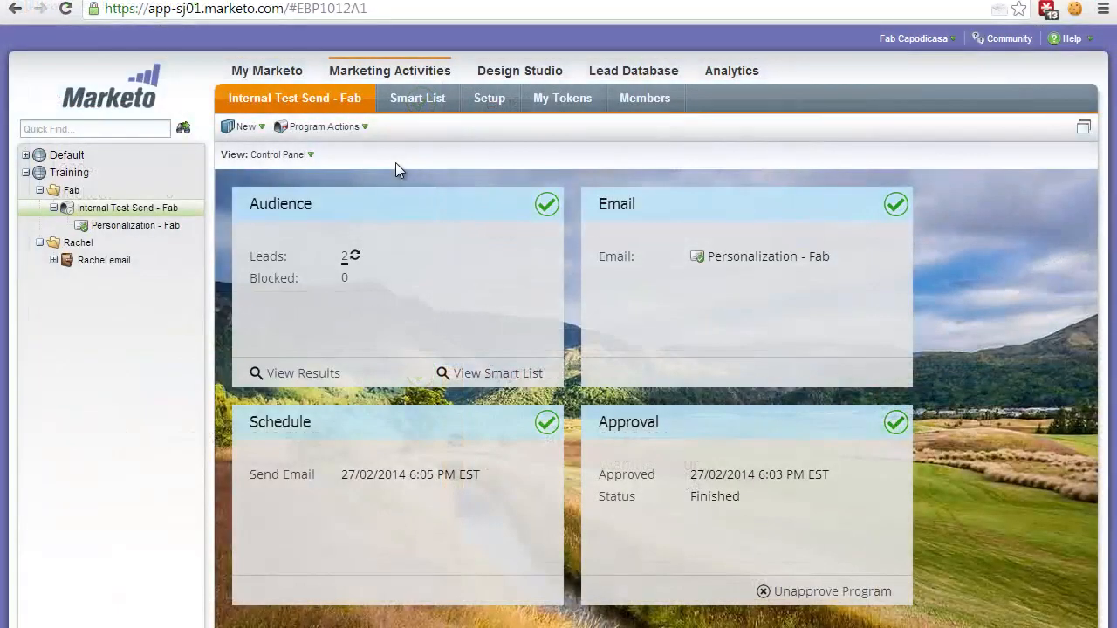
Check the program's delivery results in the Dashboard view and review its members.
left_click(255, 157)
left_click(272, 256)
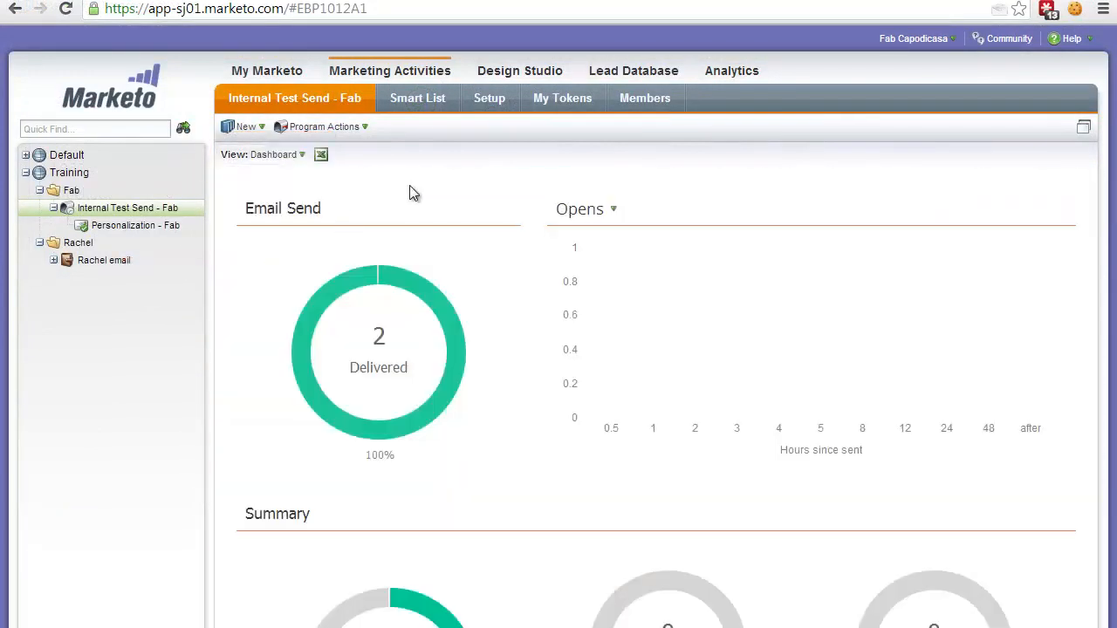
mouse_move(380, 281)
left_click(643, 99)
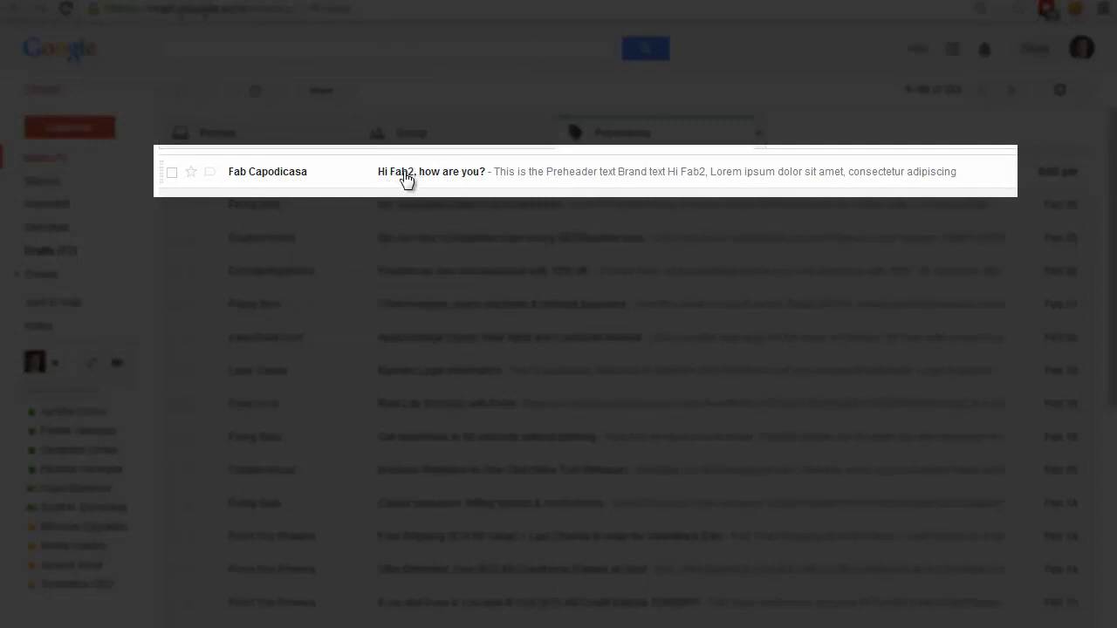
Open the received test email in Gmail and inspect its personalized greeting, header logo, content sections and footer.
left_click(455, 178)
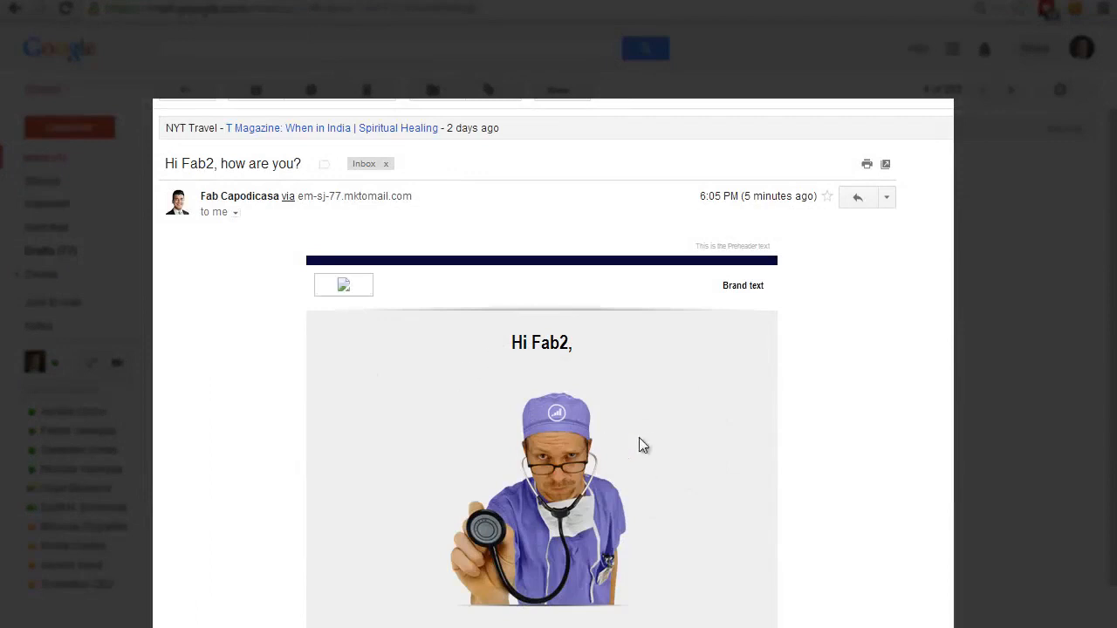
scroll(568, 529, "down", 5)
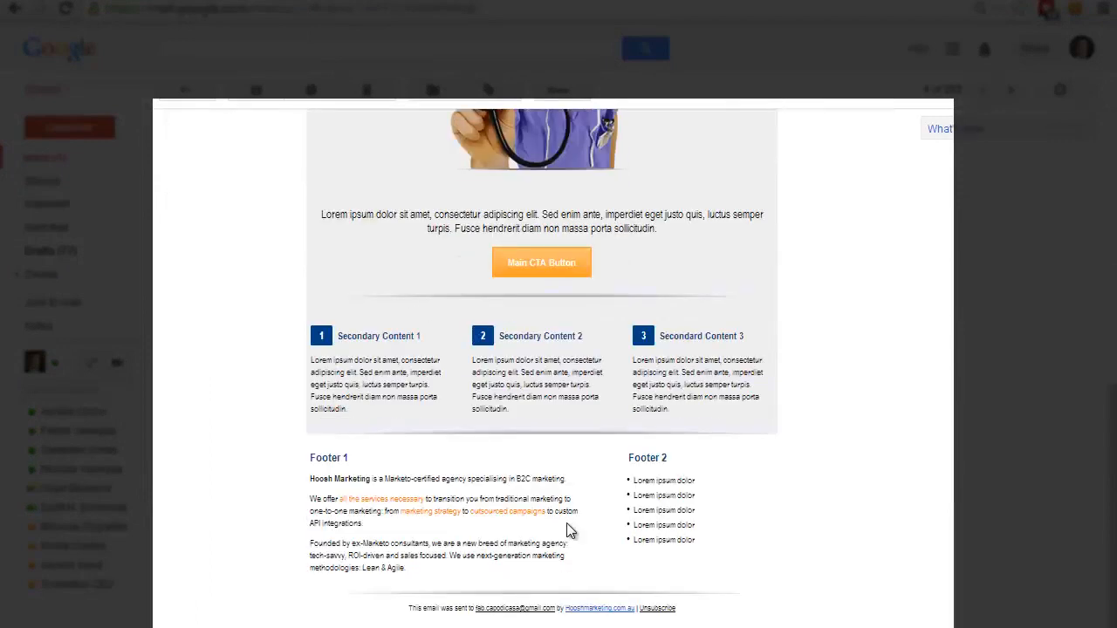
scroll(568, 528, "up", 5)
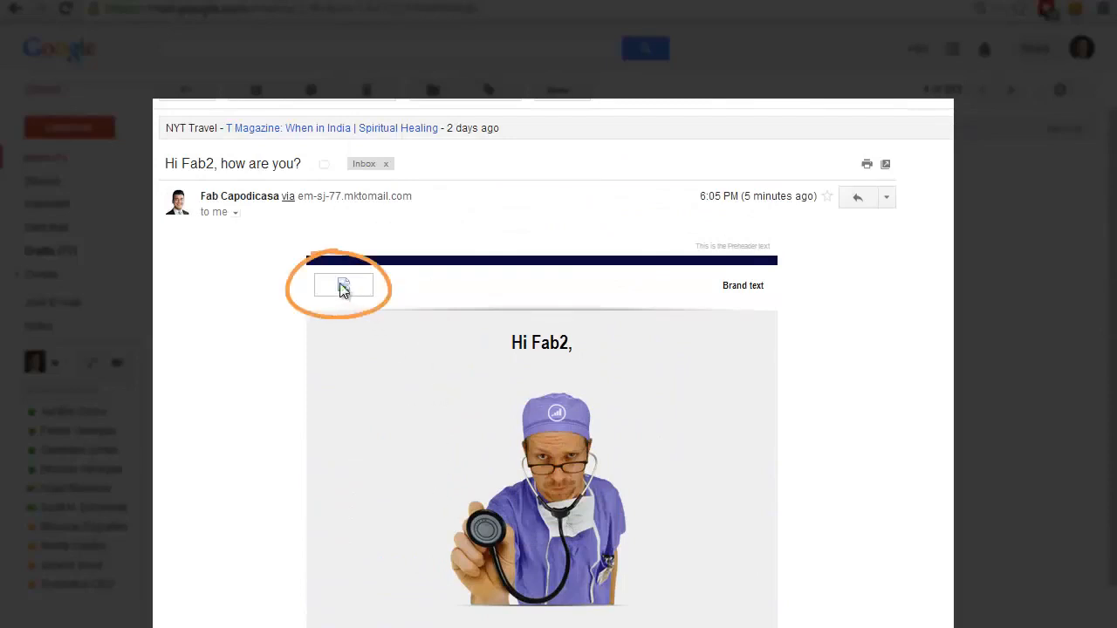
scroll(349, 288, "down", 1)
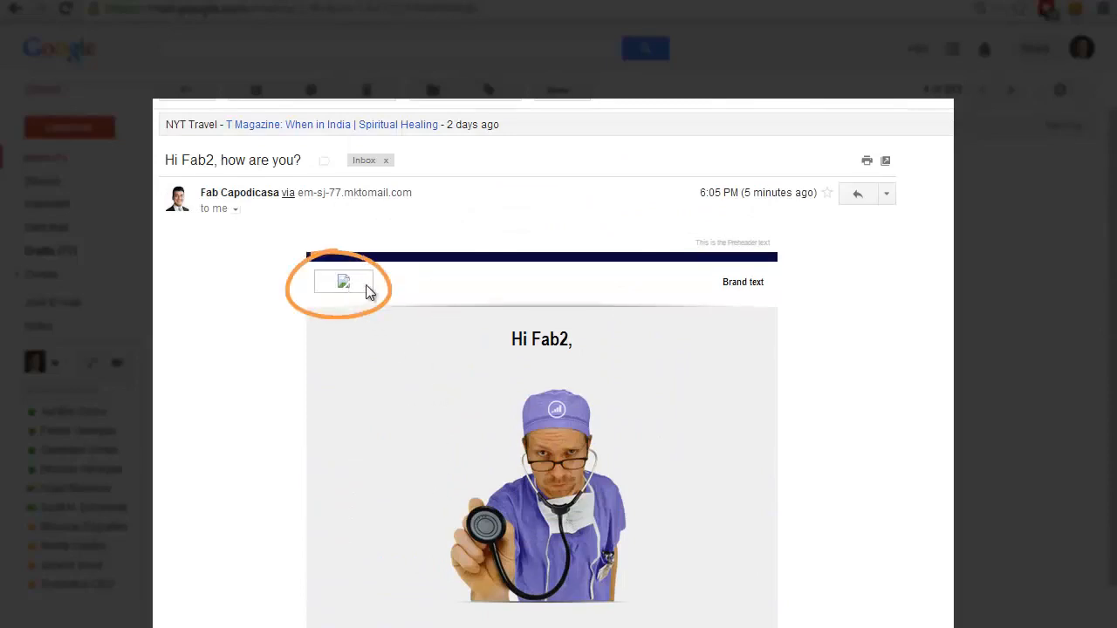
scroll(384, 359, "down", 4)
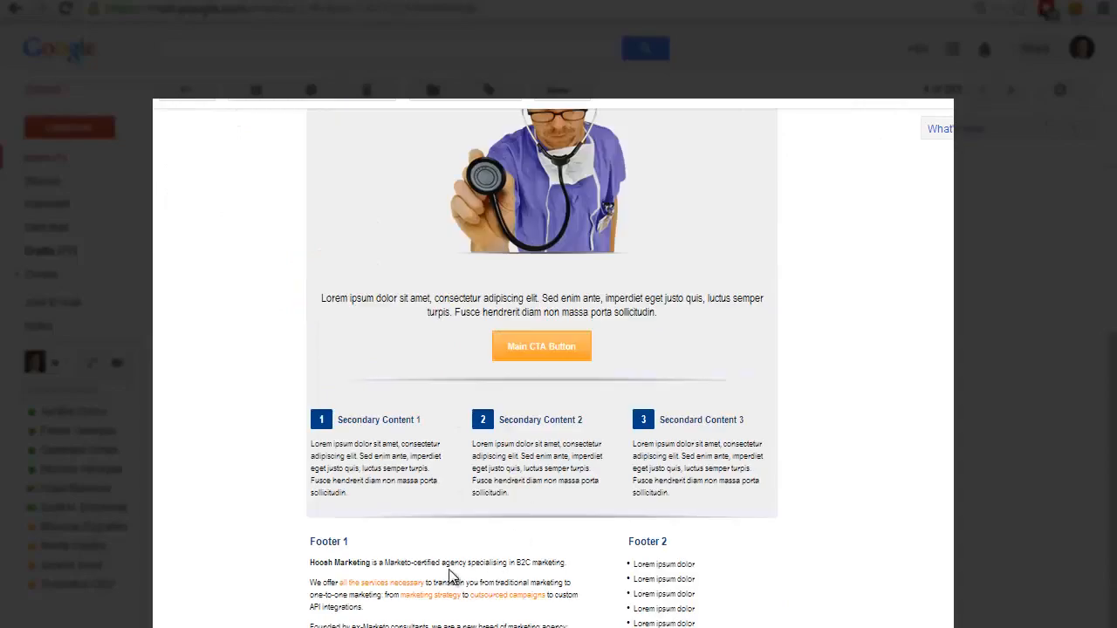